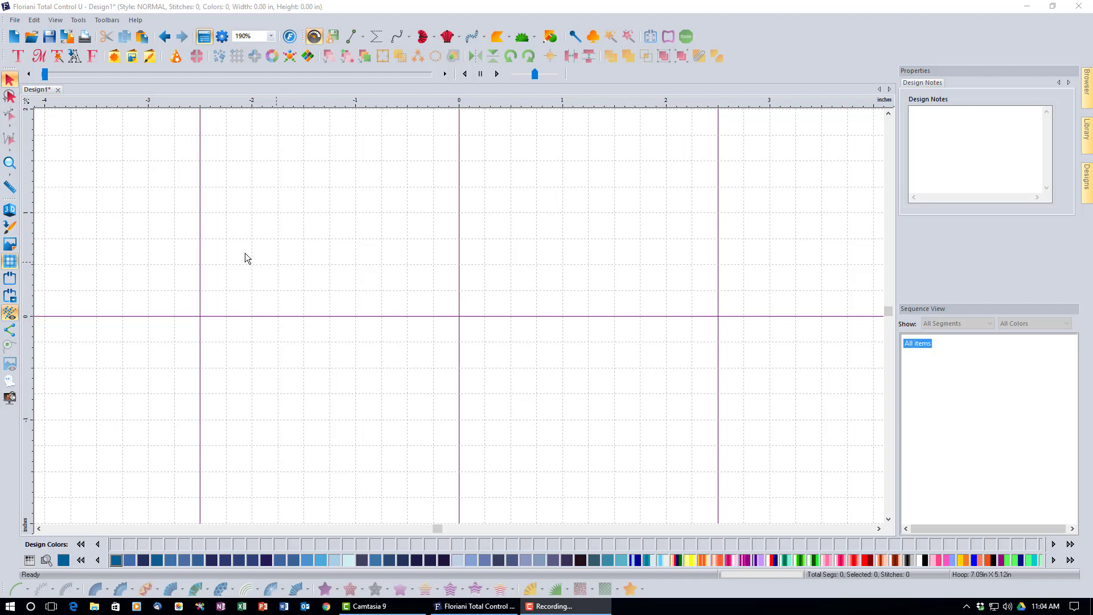
# Step: Browse the sample images available for loading as a backdrop
pyautogui.click(132, 57)
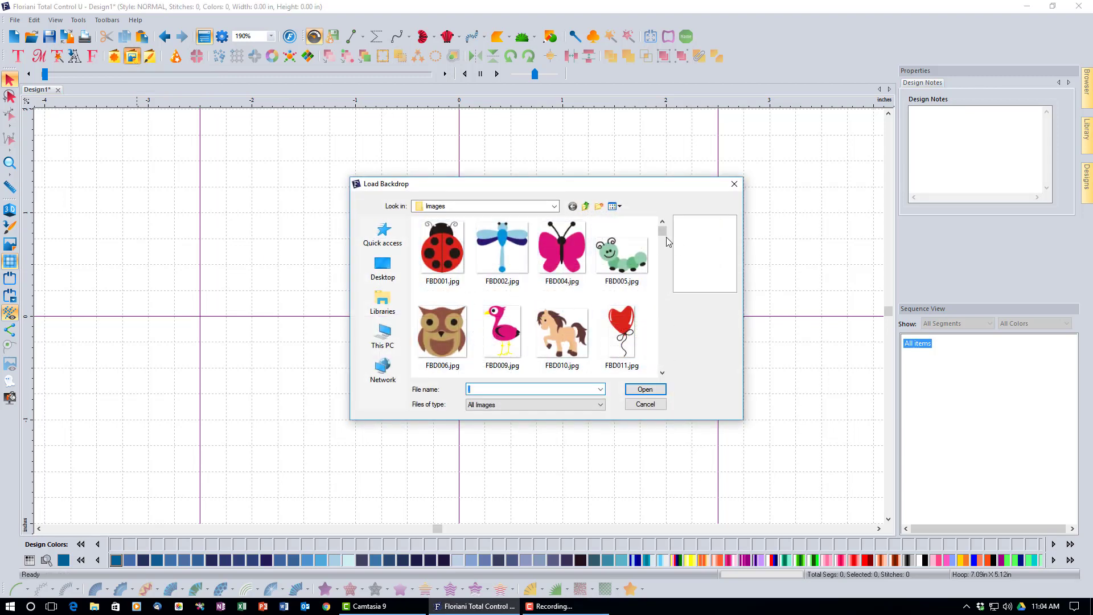
pyautogui.moveTo(661, 231); pyautogui.dragTo(656, 268)
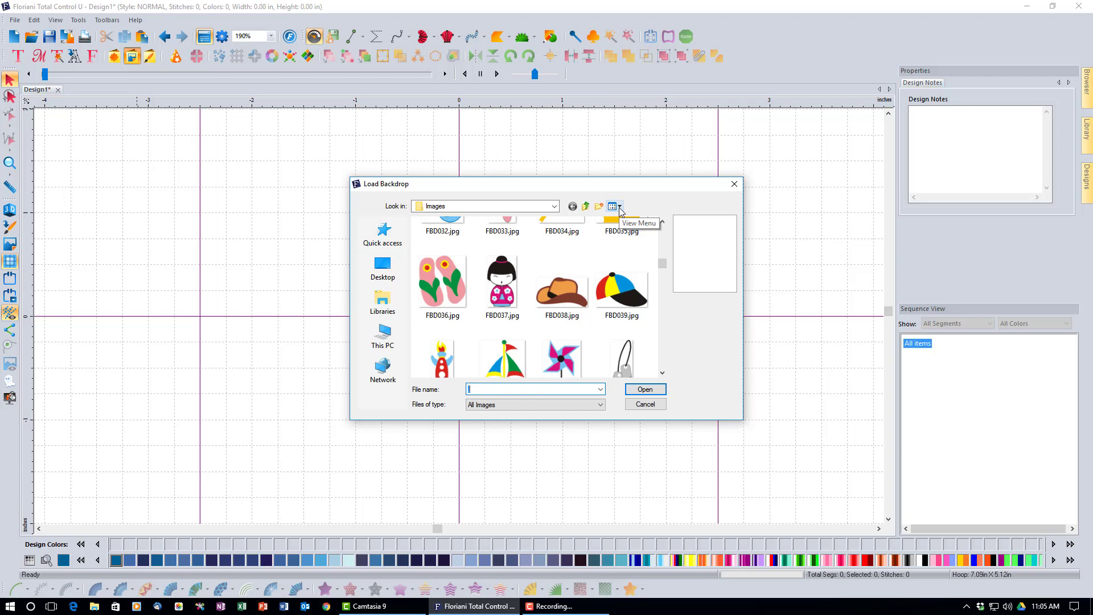
pyautogui.click(565, 294)
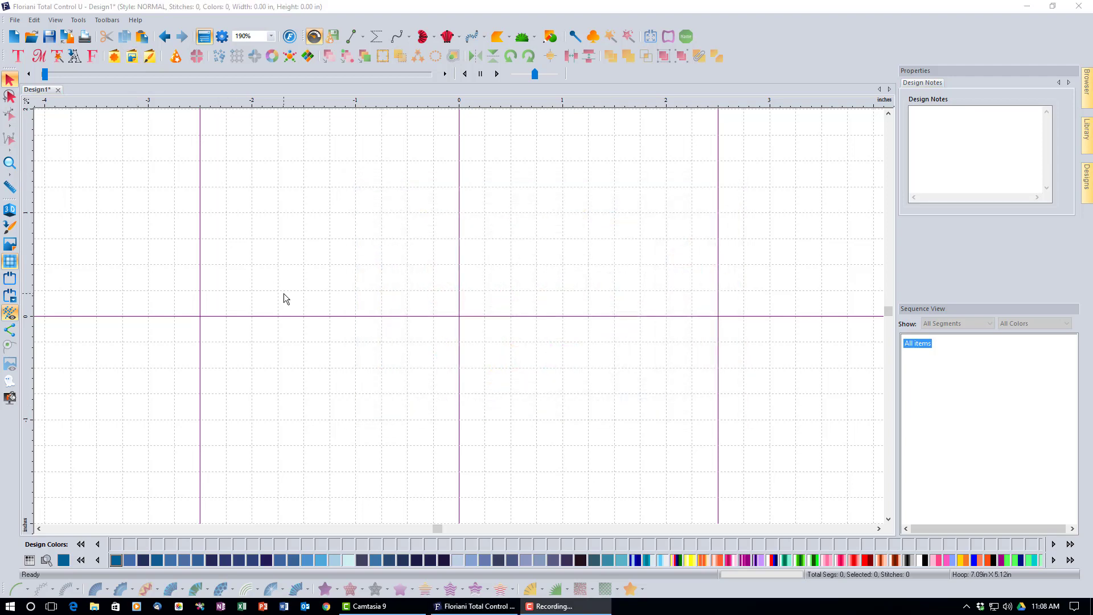
# Step: Preview the vector artwork files FBA002, FBA004, FBA003, FBA009 and FBA006, and close the import dialog without importing any
pyautogui.click(151, 60)
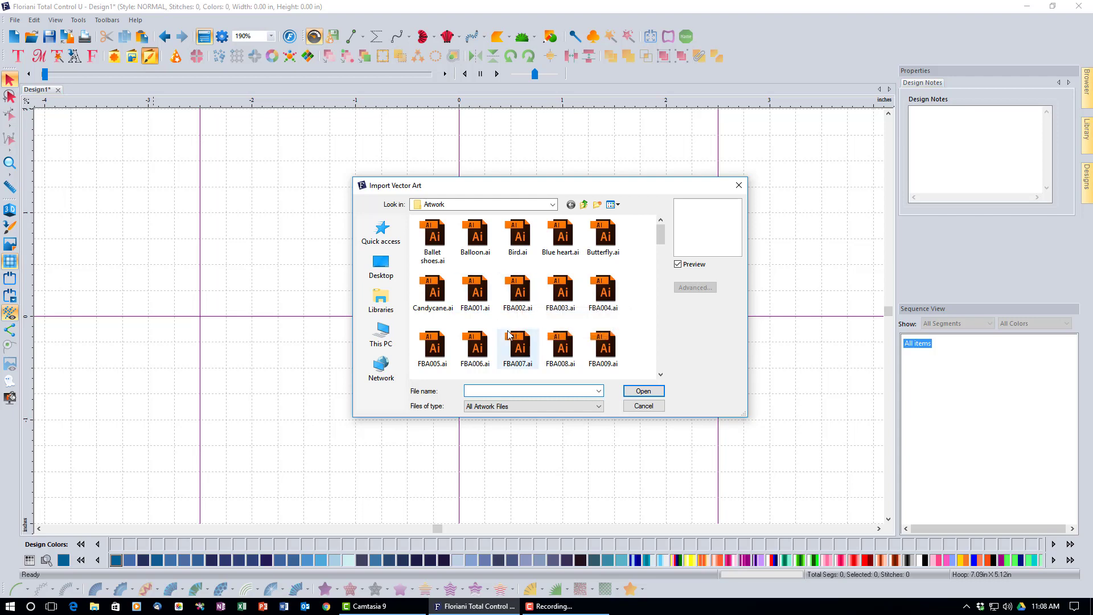
pyautogui.click(522, 313)
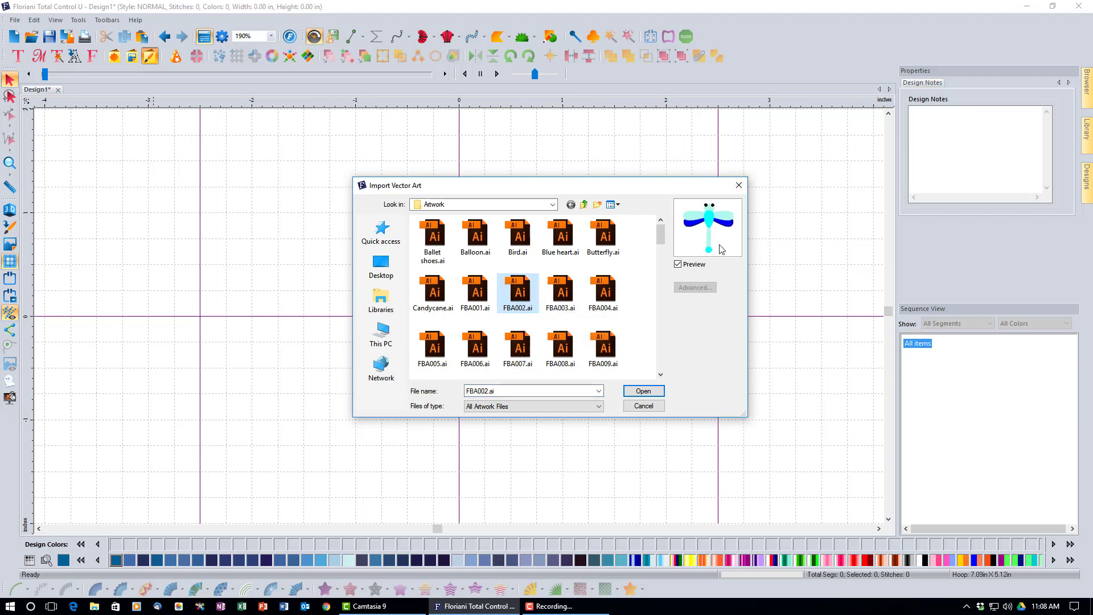
pyautogui.click(603, 301)
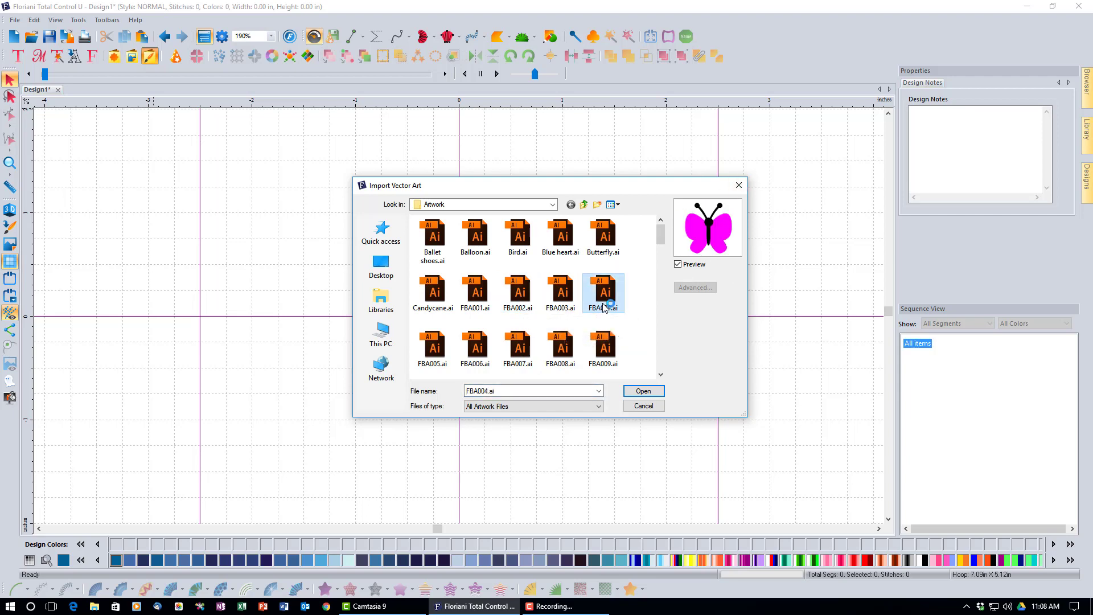
pyautogui.click(574, 308)
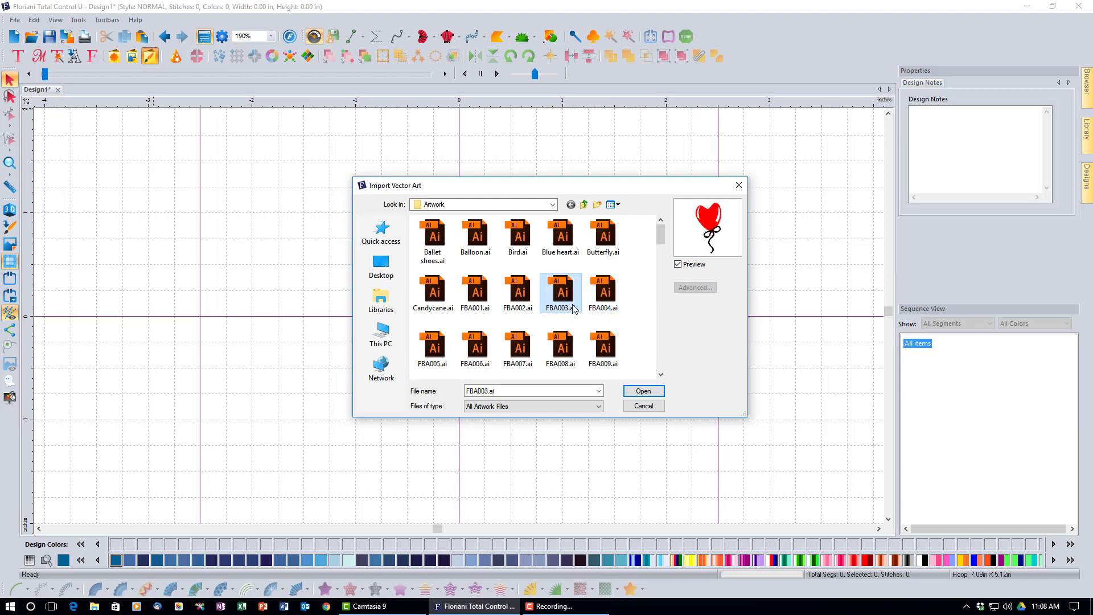
pyautogui.click(604, 340)
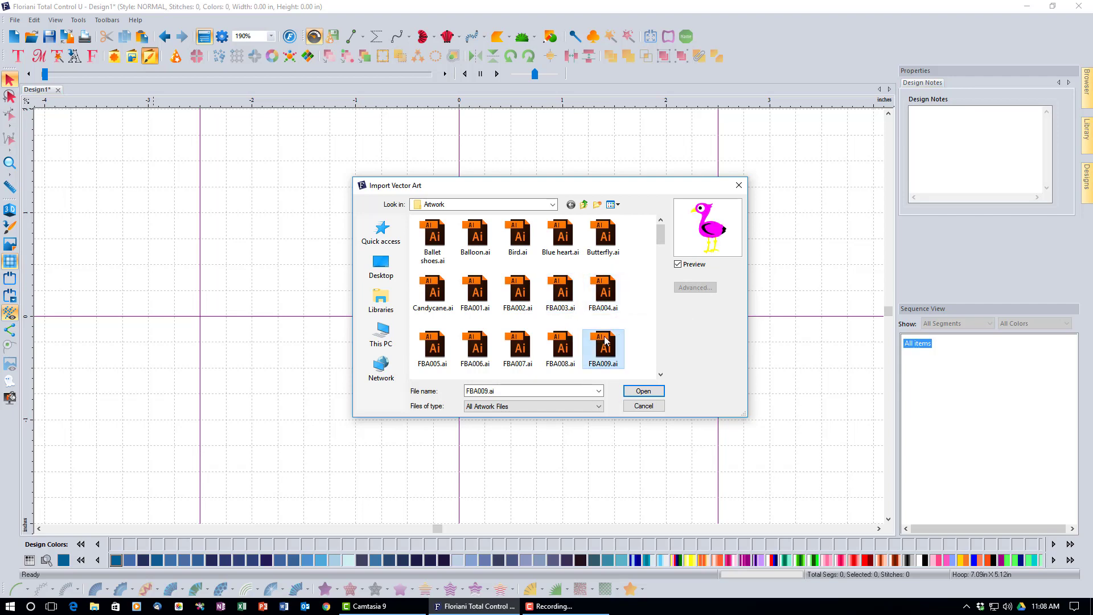
pyautogui.click(480, 351)
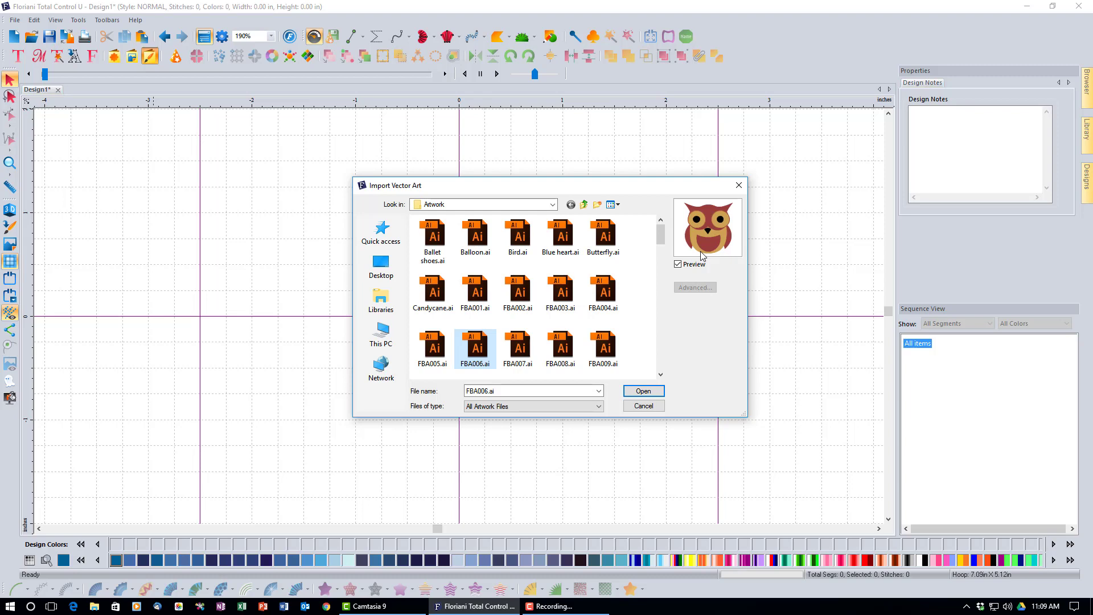
pyautogui.click(648, 407)
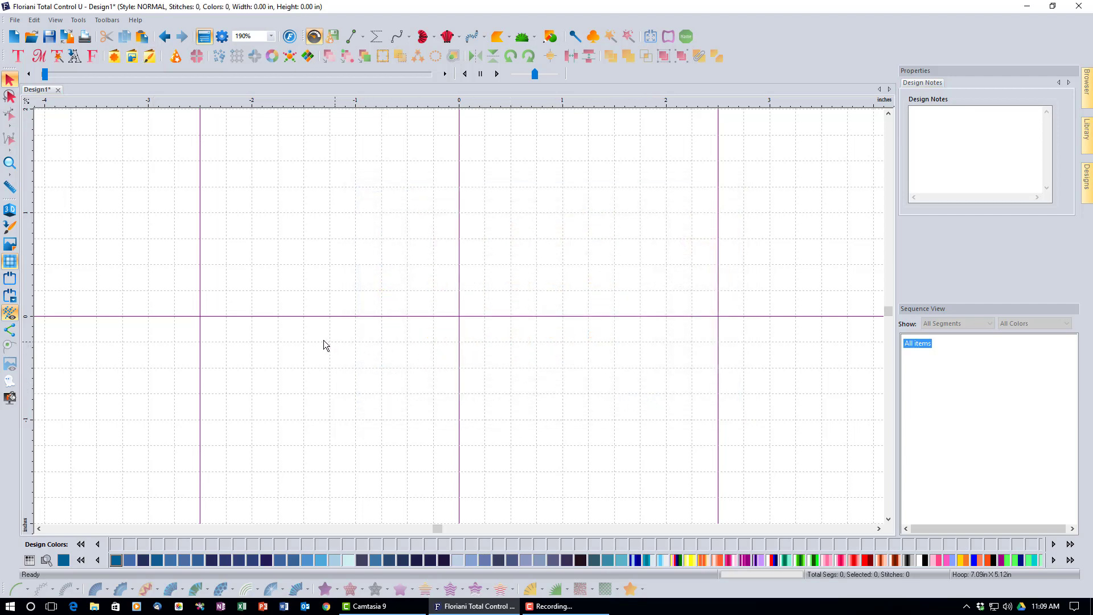
# Step: Insert the Bear shape from the Custom Shapes folder into the design
pyautogui.click(114, 57)
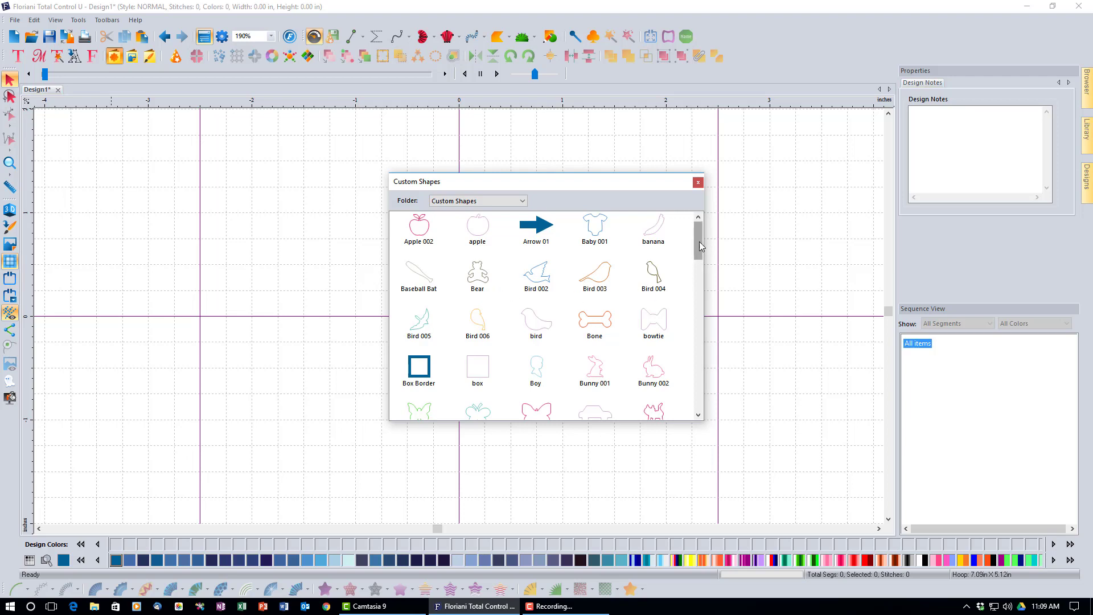
pyautogui.moveTo(698, 243)
pyautogui.mouseDown()
pyautogui.moveTo(693, 393)
pyautogui.moveTo(700, 229)
pyautogui.mouseUp()
pyautogui.click(483, 278)
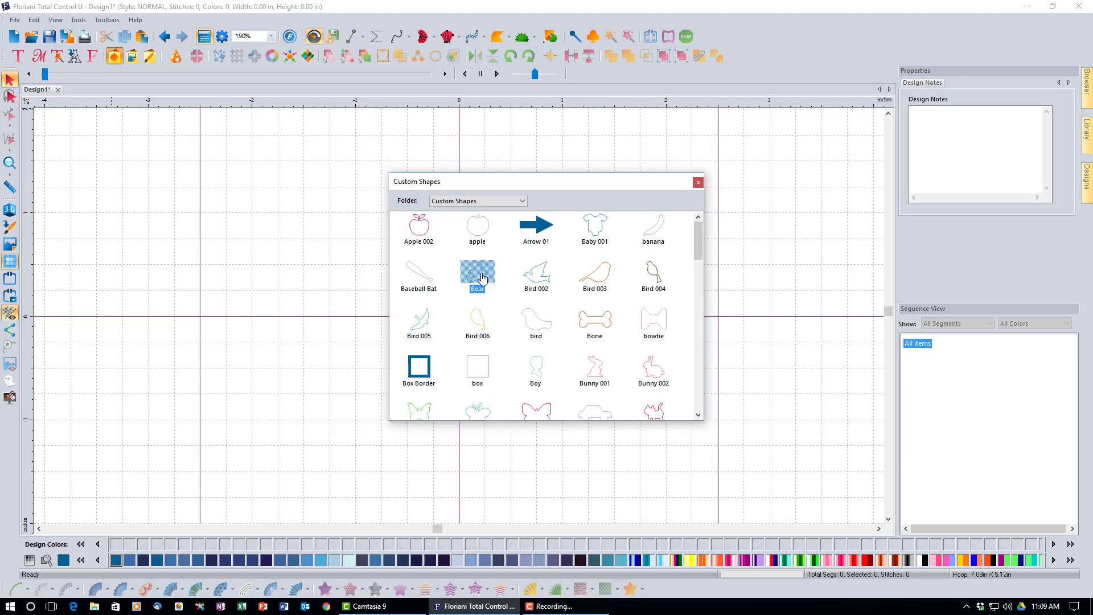
pyautogui.doubleClick(483, 278)
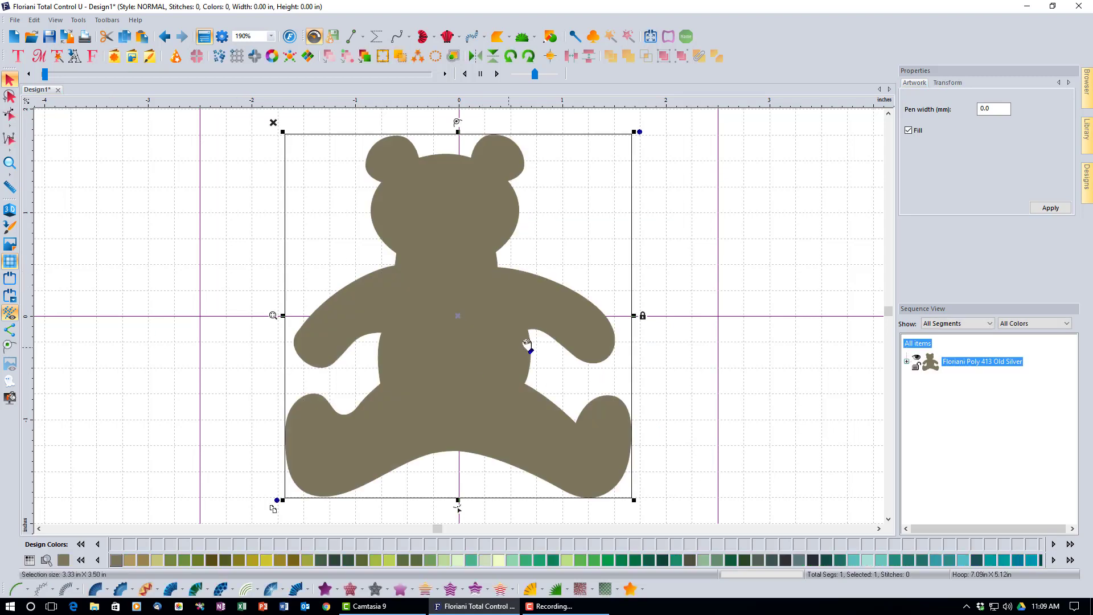
# Step: Turn off the bear artwork's fill and inspect the edit nodes along its outline
pyautogui.click(909, 130)
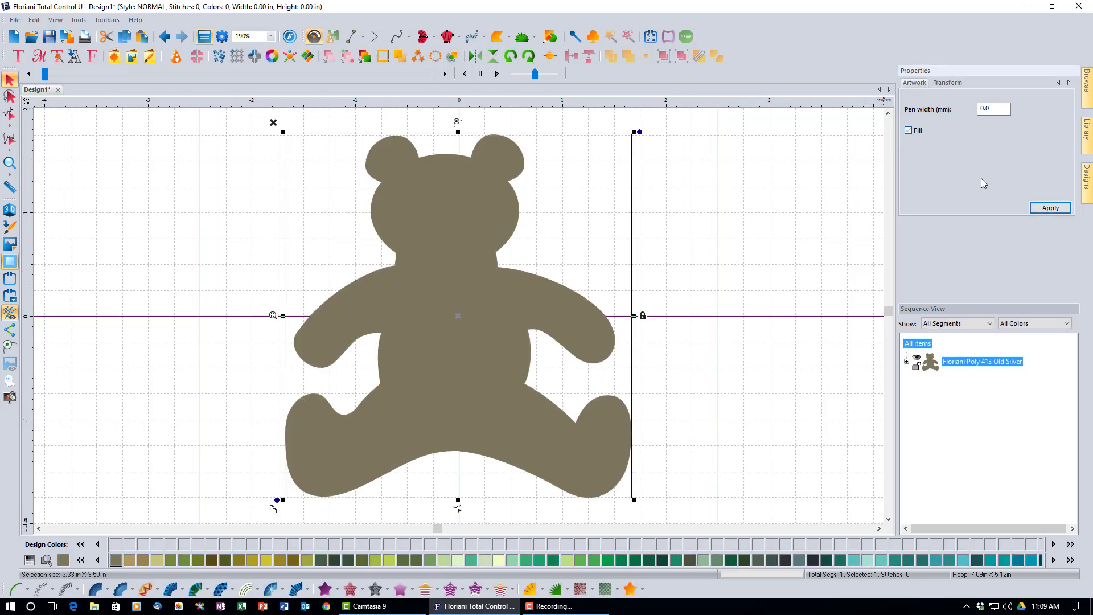
pyautogui.click(1051, 208)
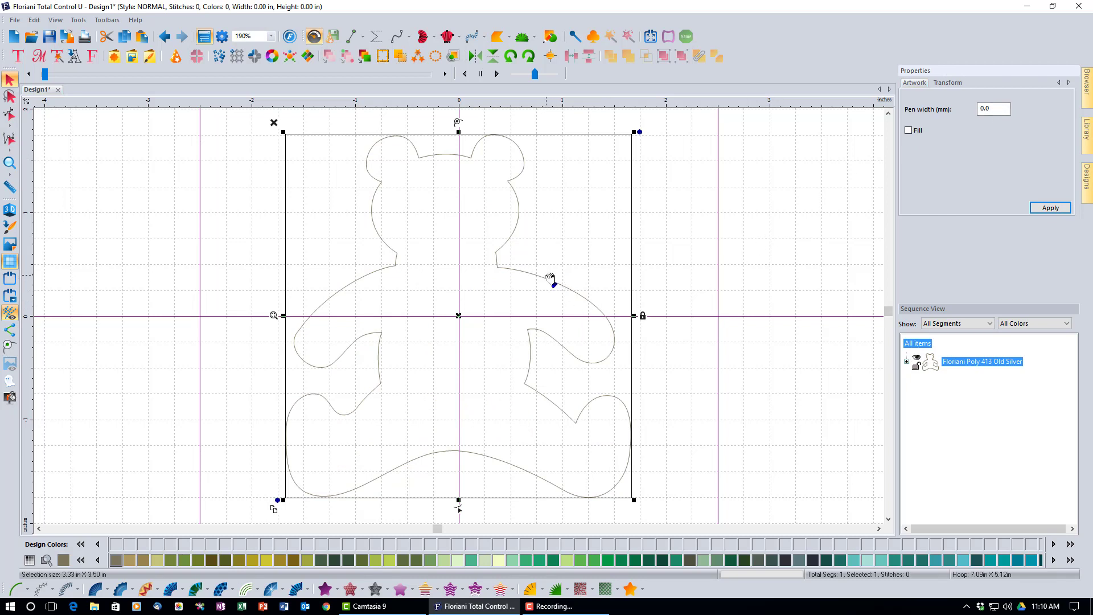
pyautogui.click(11, 115)
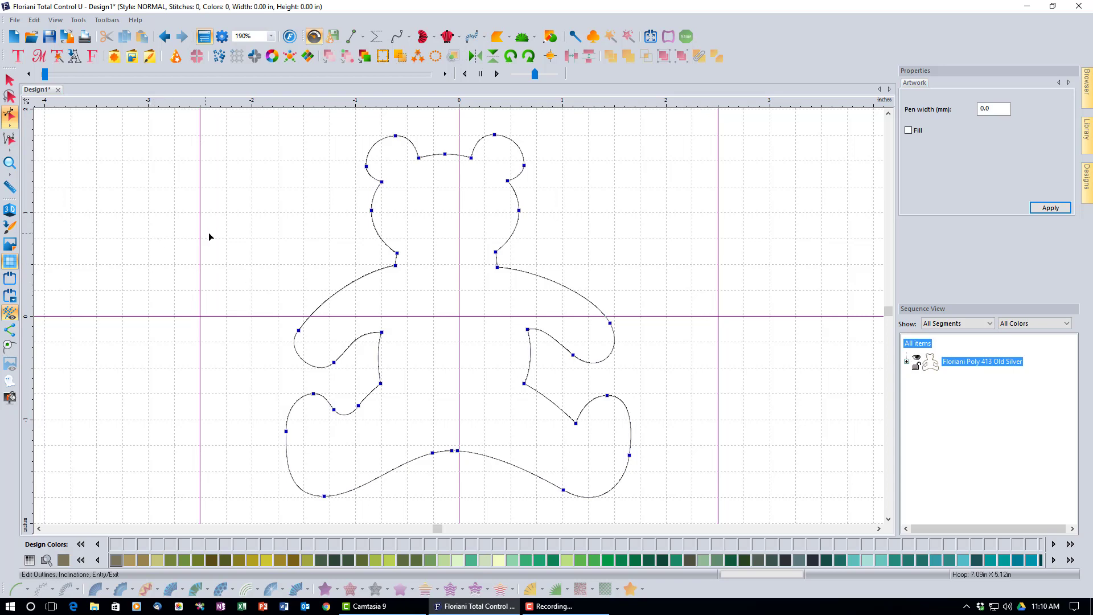
pyautogui.click(9, 80)
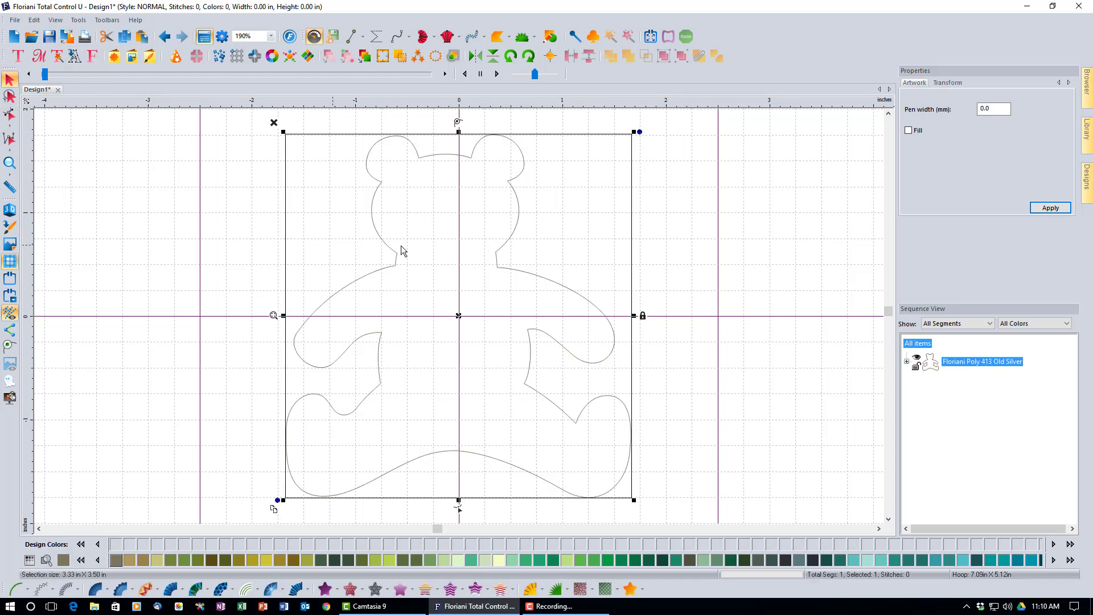
pyautogui.click(82, 23)
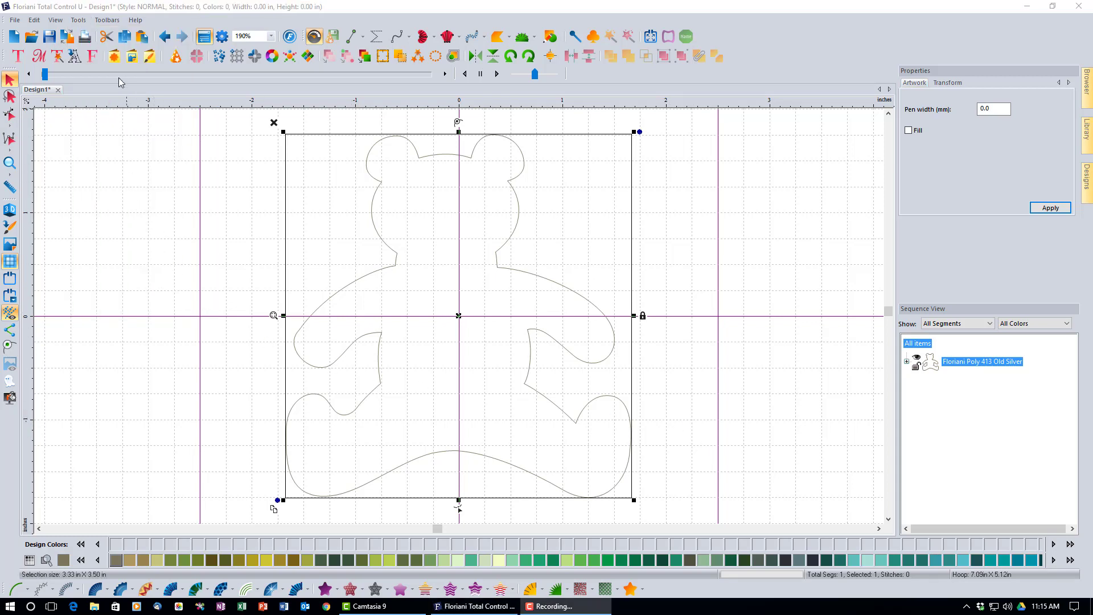
# Step: Browse the Easy Art folder of the custom shapes library and return to the Custom Shapes folder
pyautogui.click(114, 56)
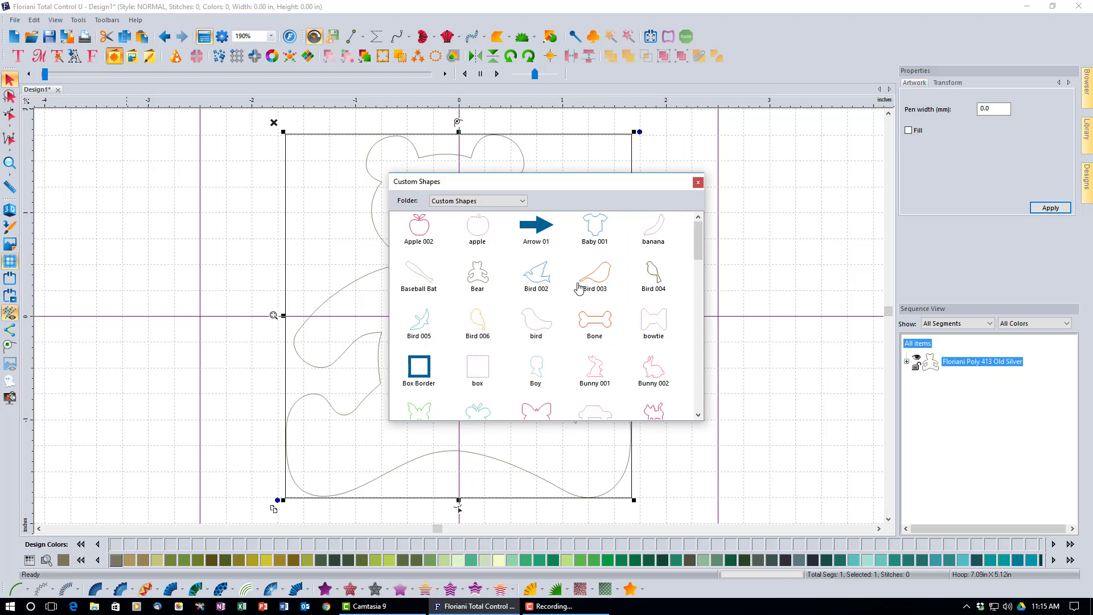
pyautogui.click(523, 201)
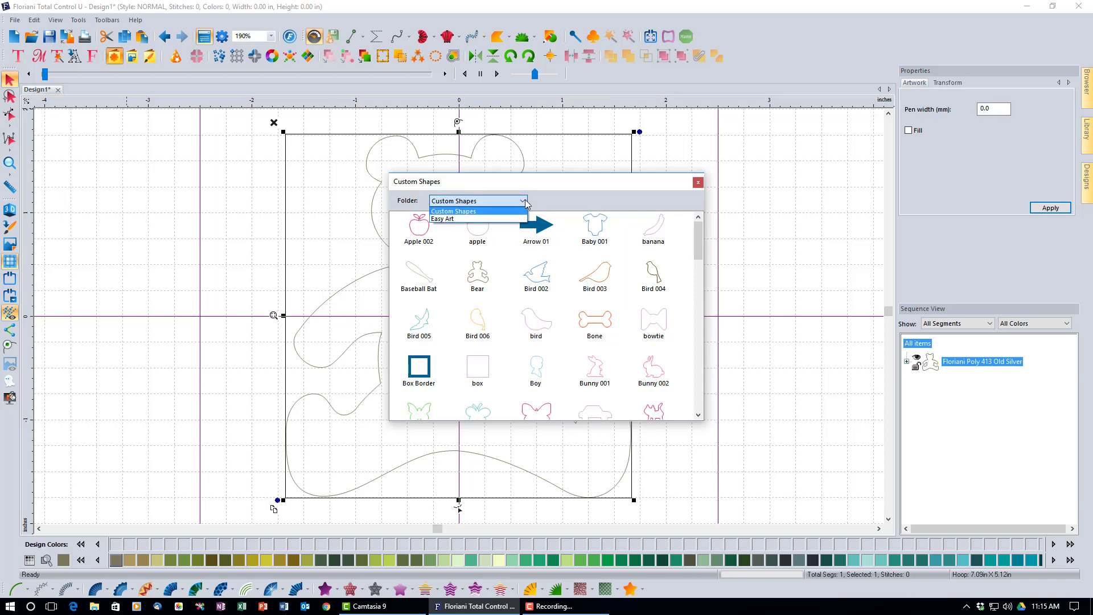
pyautogui.click(488, 220)
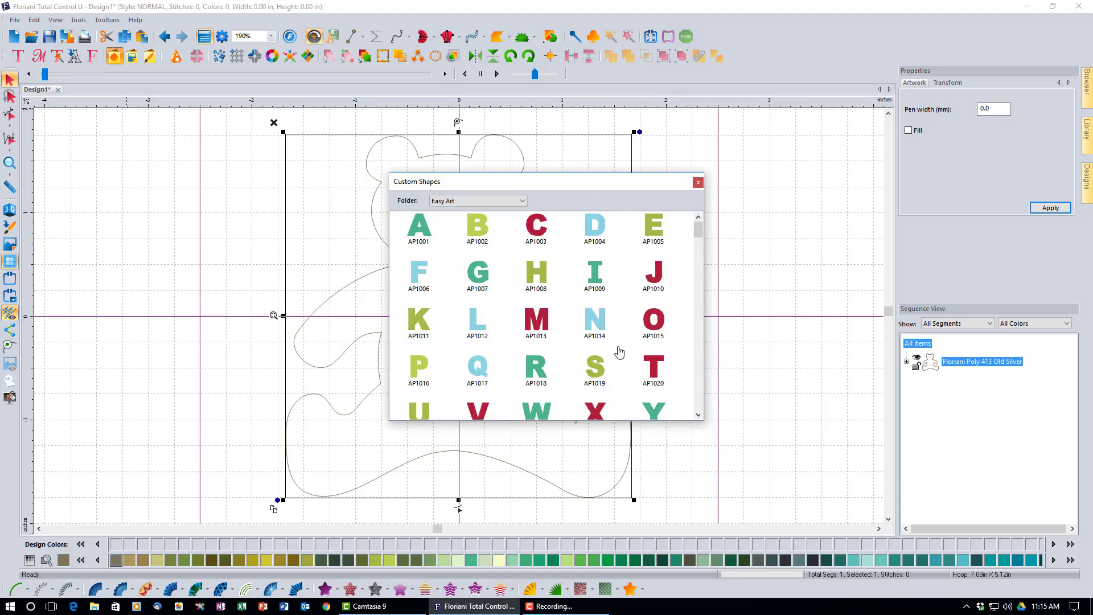
pyautogui.moveTo(698, 230); pyautogui.dragTo(680, 420)
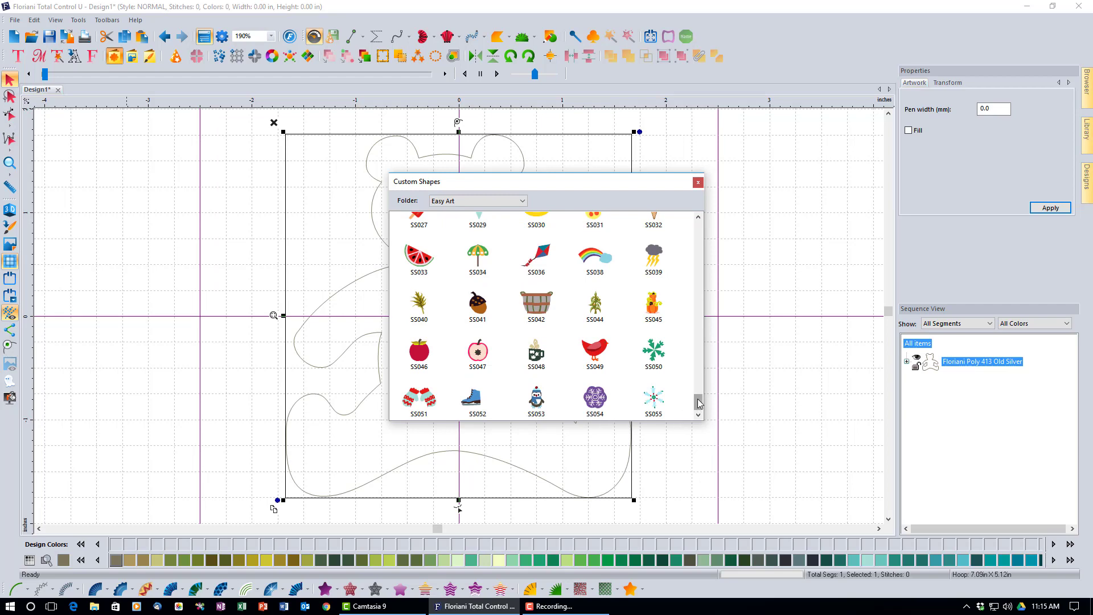
pyautogui.moveTo(699, 404); pyautogui.dragTo(711, 276)
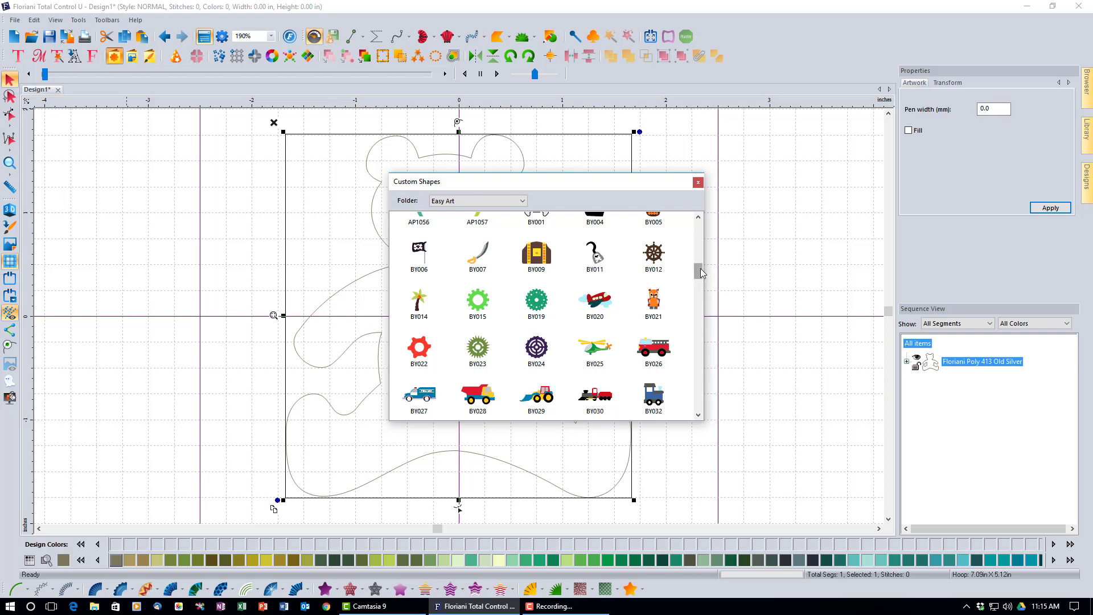
pyautogui.moveTo(697, 273); pyautogui.dragTo(704, 227)
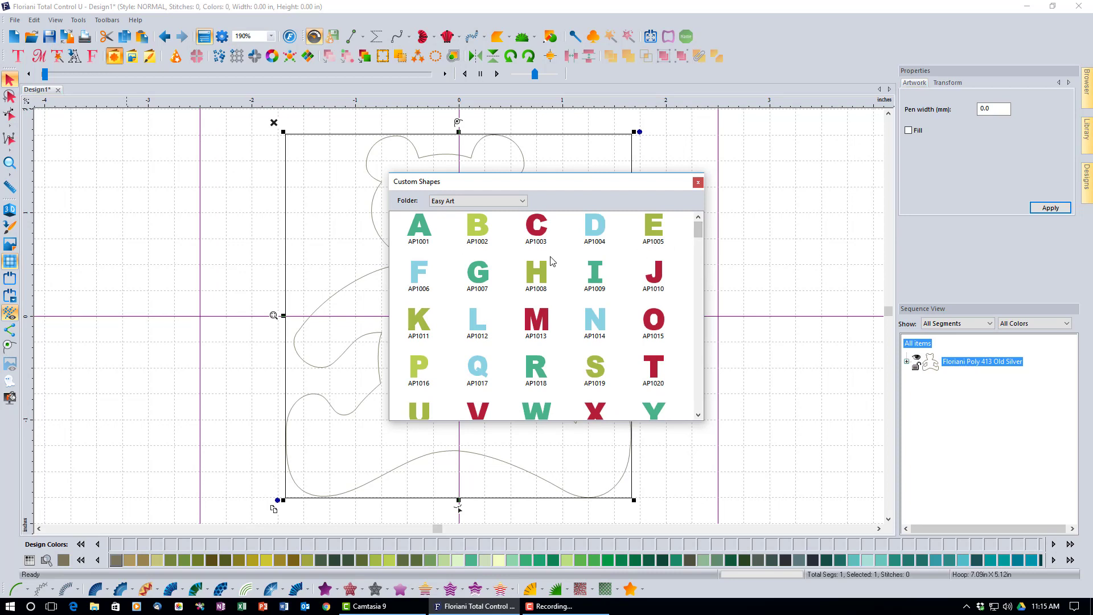
pyautogui.click(523, 202)
pyautogui.click(518, 213)
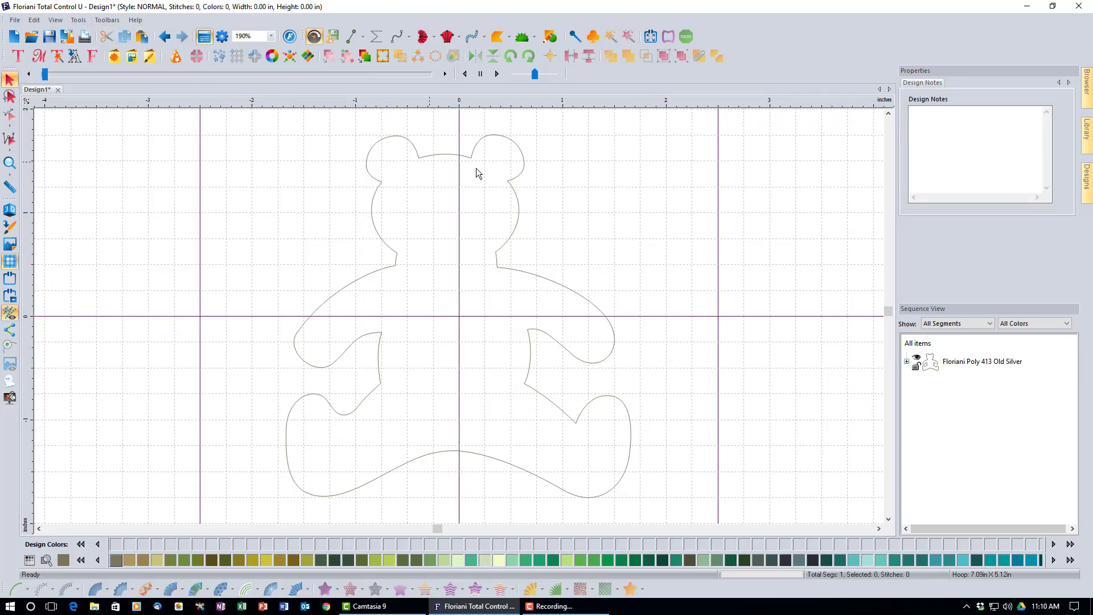
# Step: Delete the bear outline from the design
pyautogui.click(980, 361)
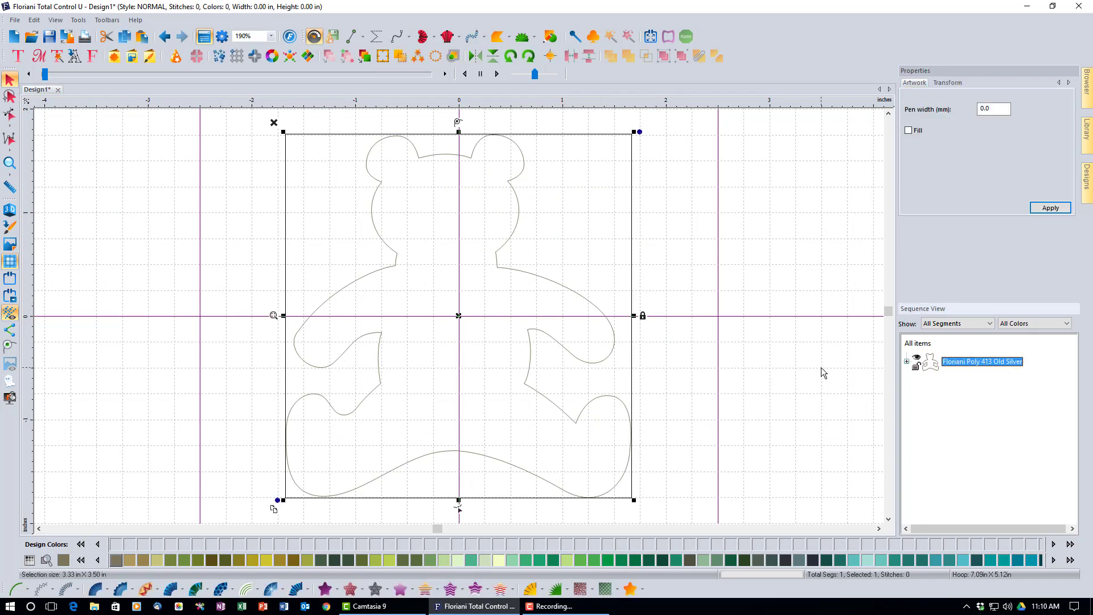
pyautogui.press('Delete')
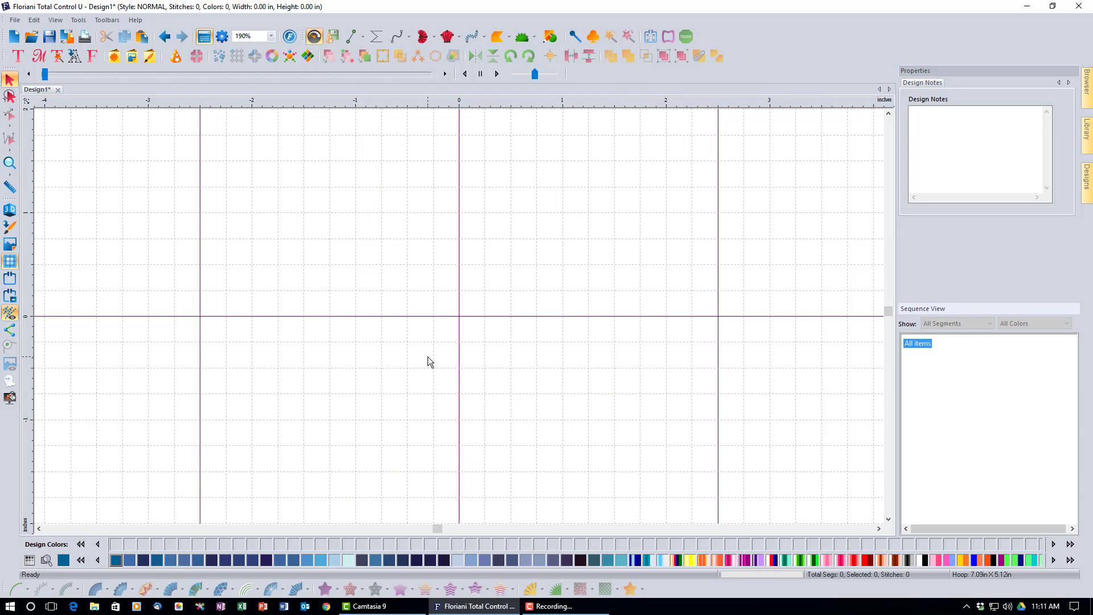
# Step: Place a Sun symbol about 1.45 by 1.50 in above the design centre and draw a second, larger one to its lower right
pyautogui.click(592, 38)
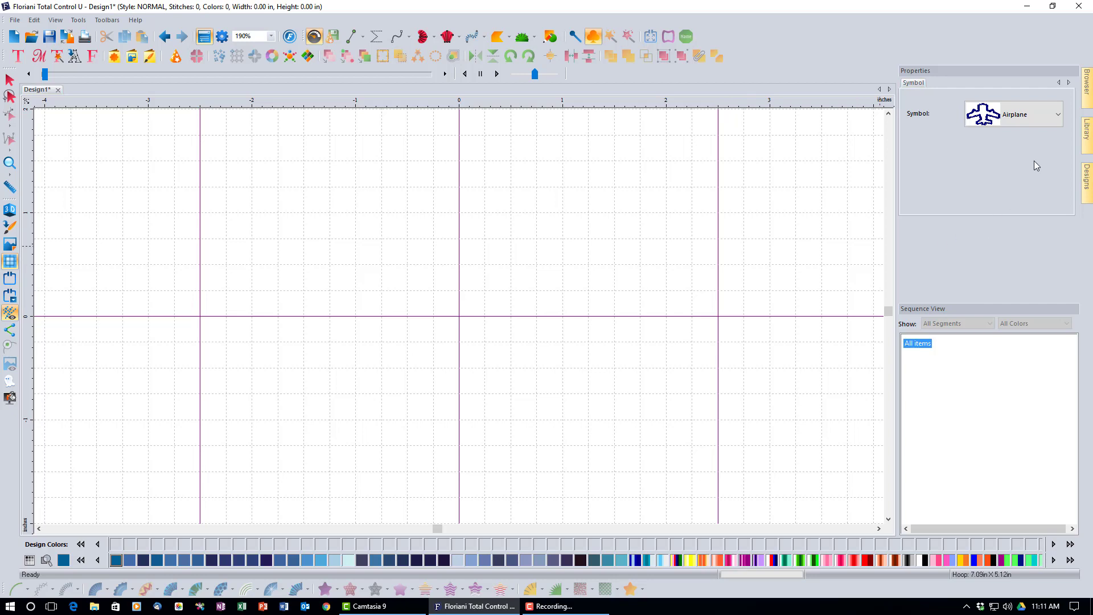
pyautogui.click(1060, 121)
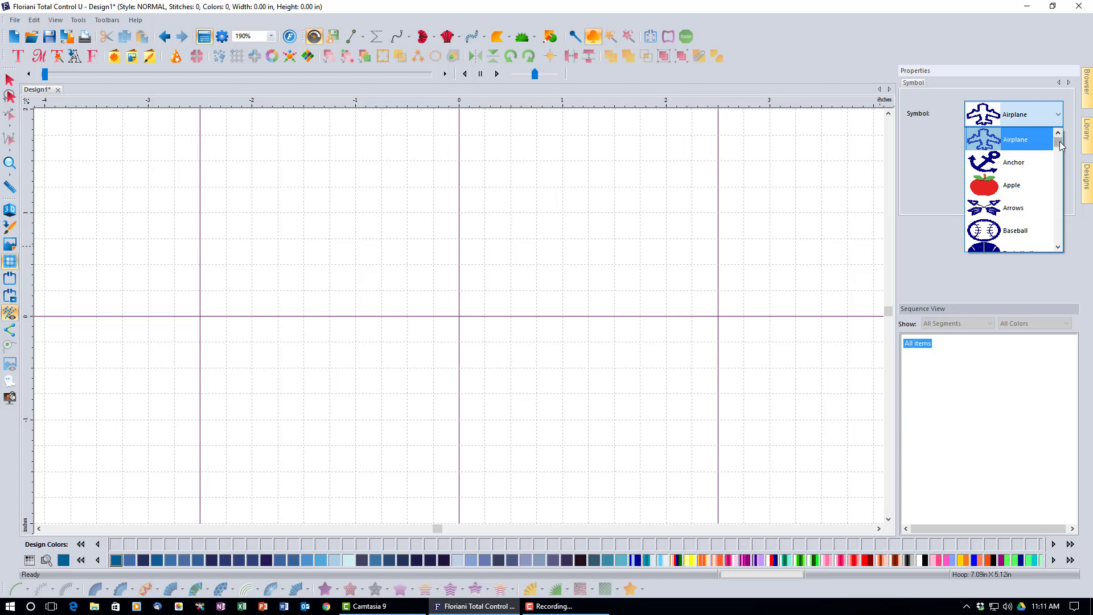
pyautogui.moveTo(1061, 145); pyautogui.dragTo(1057, 231)
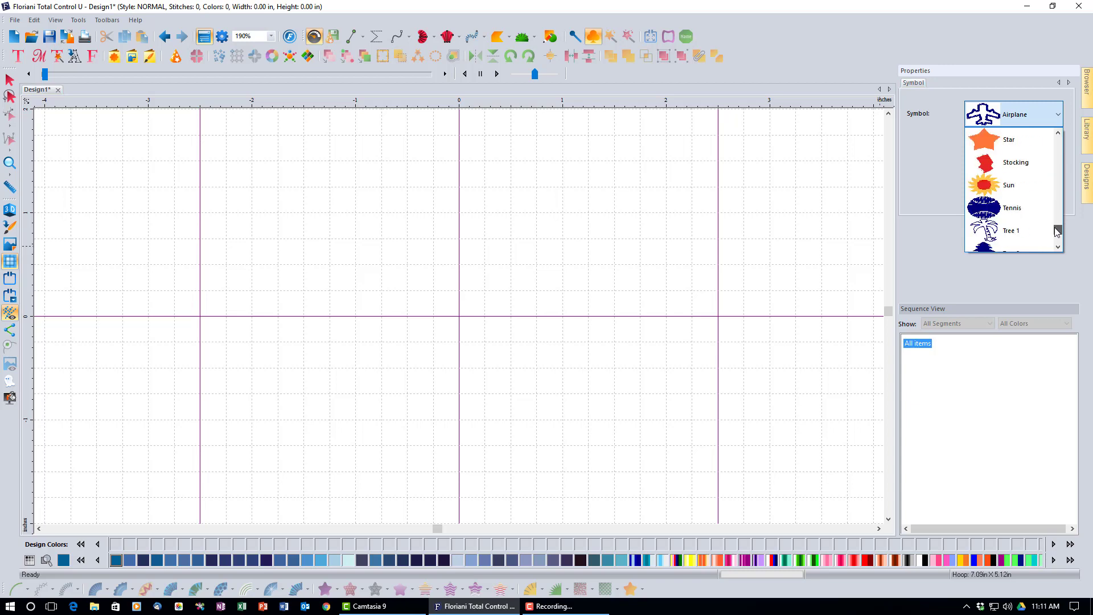
pyautogui.click(1011, 187)
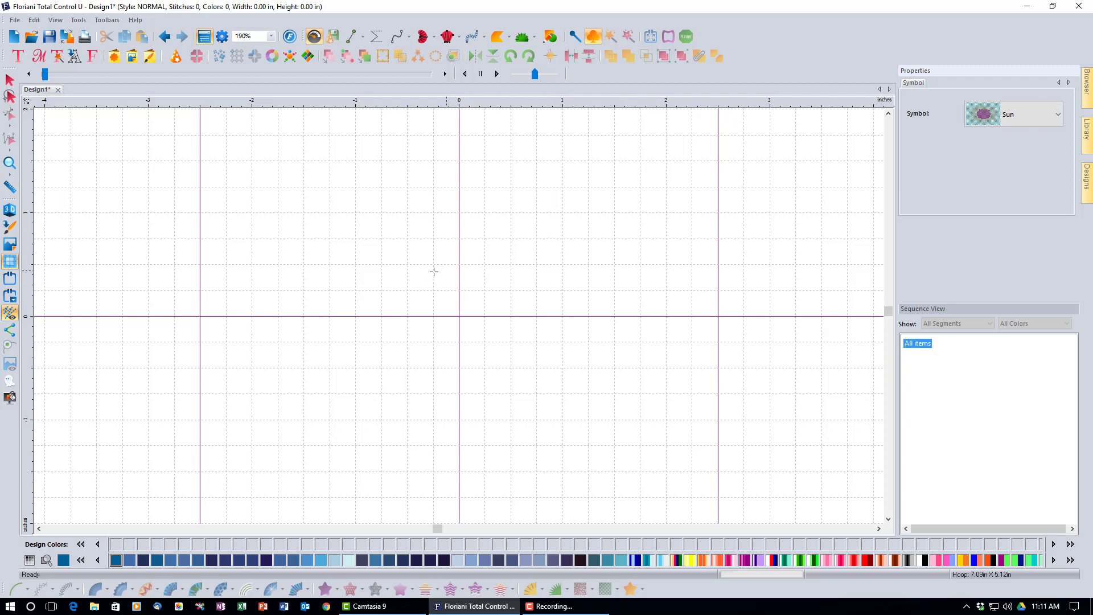
pyautogui.click(335, 267)
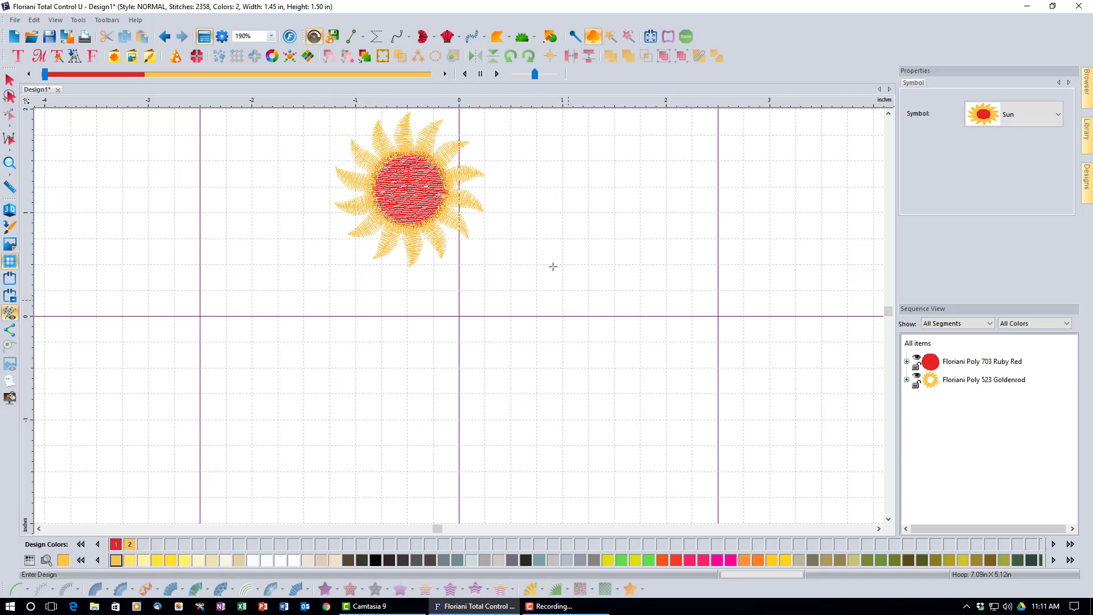
pyautogui.moveTo(553, 266); pyautogui.dragTo(694, 379)
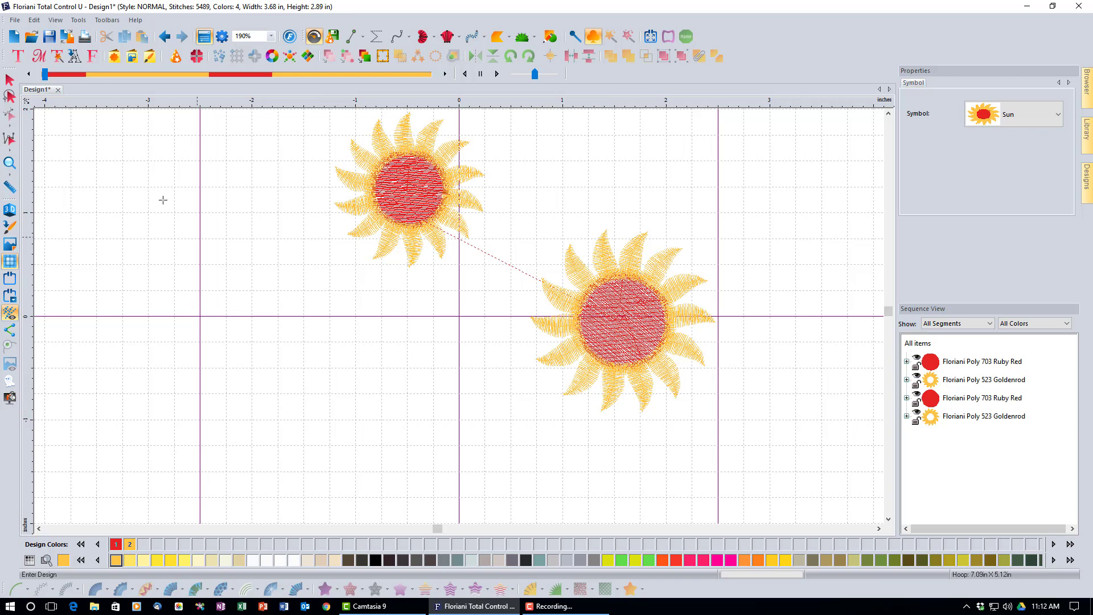
# Step: Select the larger Sun symbol and check where the Save Symbol command is found, without running it
pyautogui.click(9, 80)
pyautogui.click(565, 285)
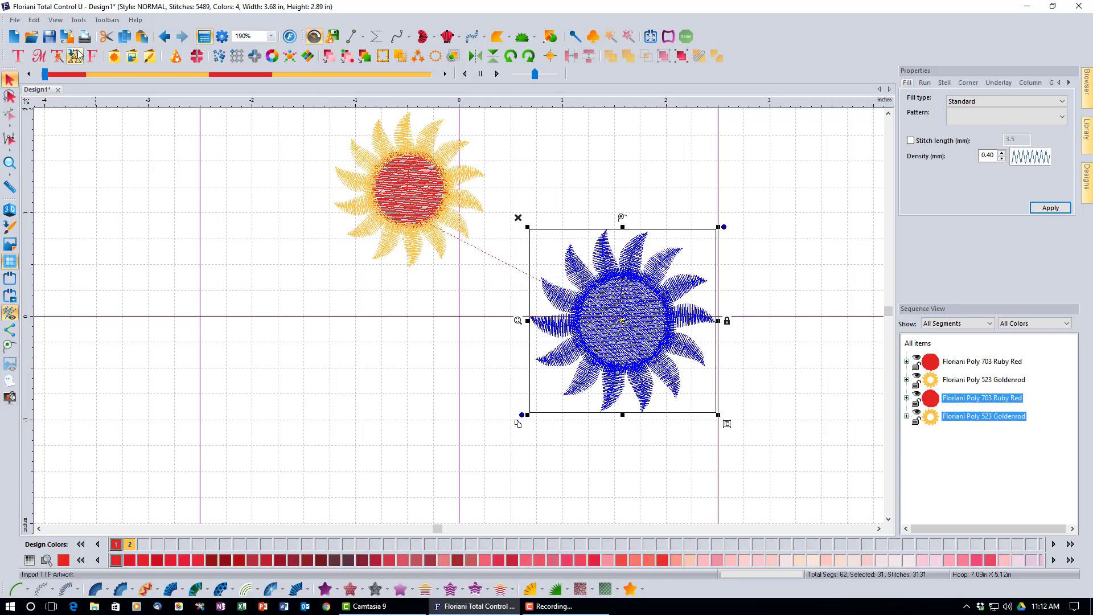
pyautogui.click(82, 21)
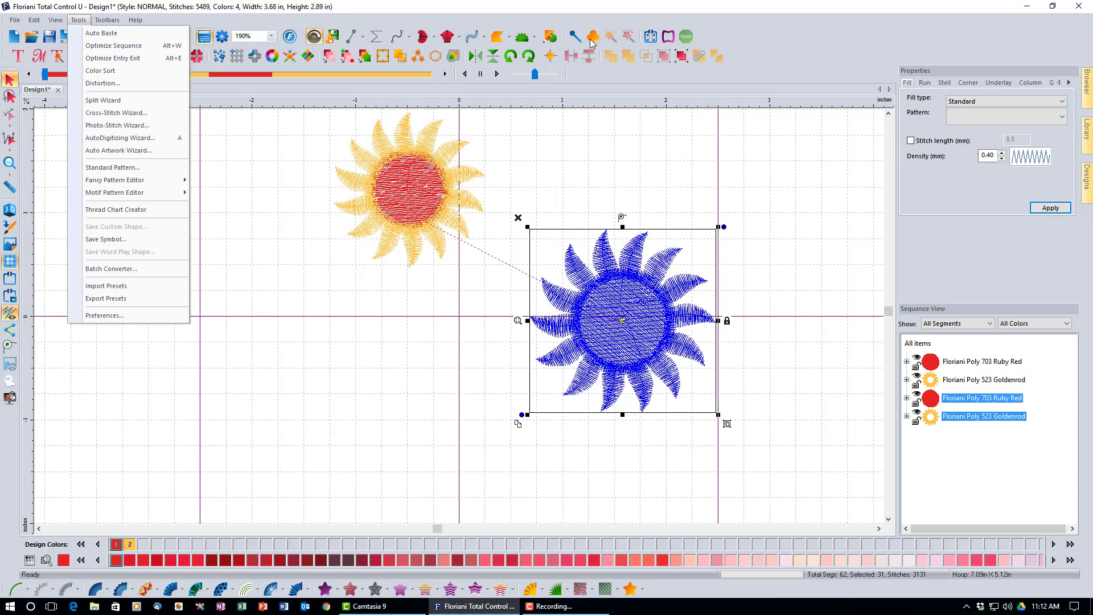
pyautogui.click(302, 353)
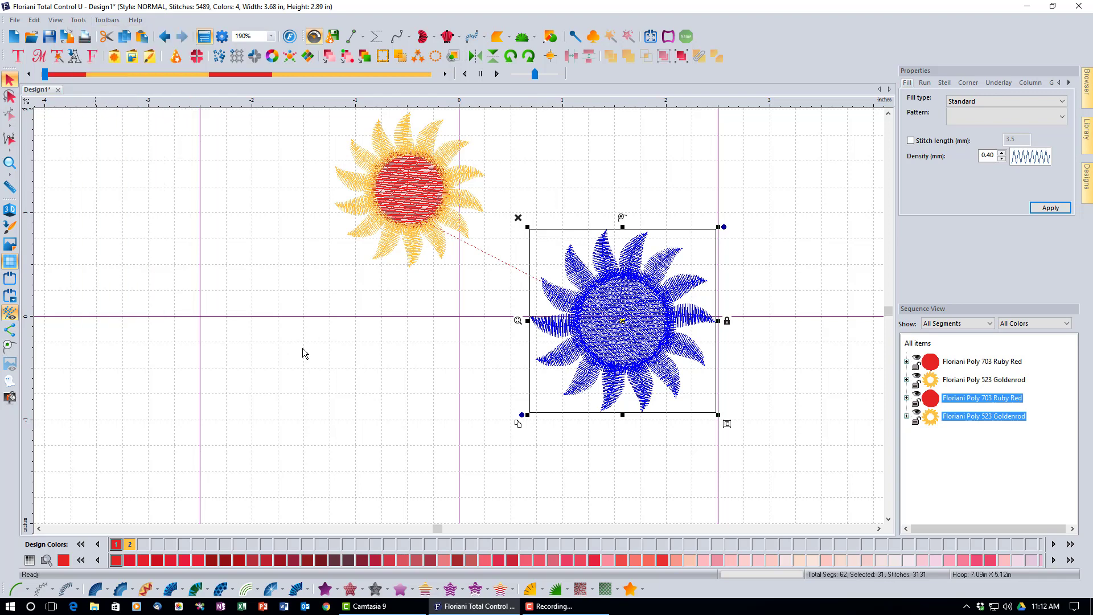
# Step: Select both Sun symbols together and delete them from the design
pyautogui.click(305, 354)
pyautogui.moveTo(282, 117); pyautogui.dragTo(769, 450)
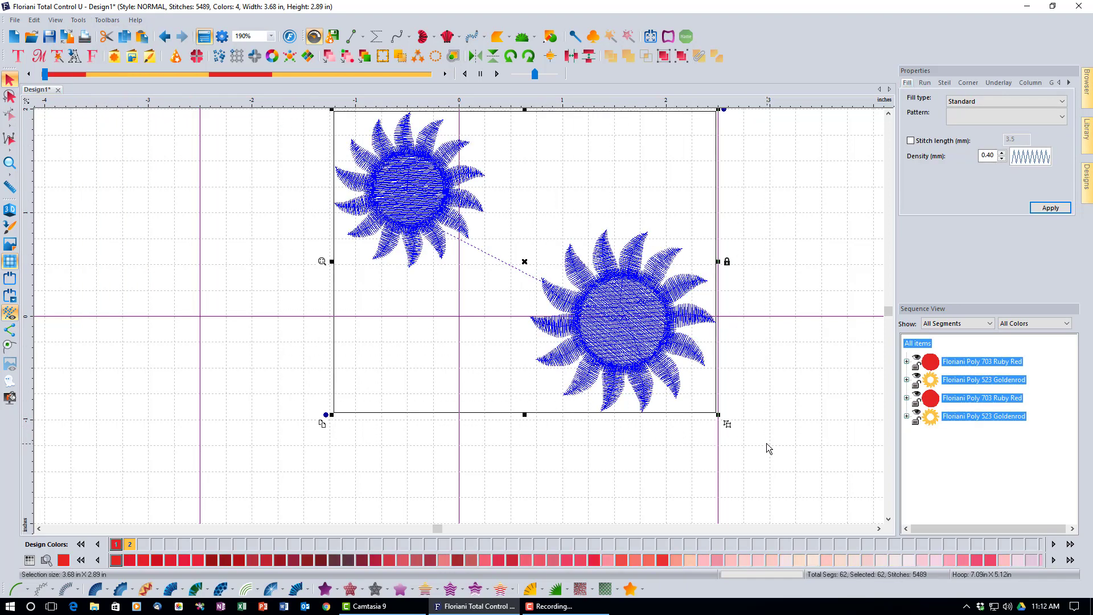
pyautogui.press('Delete')
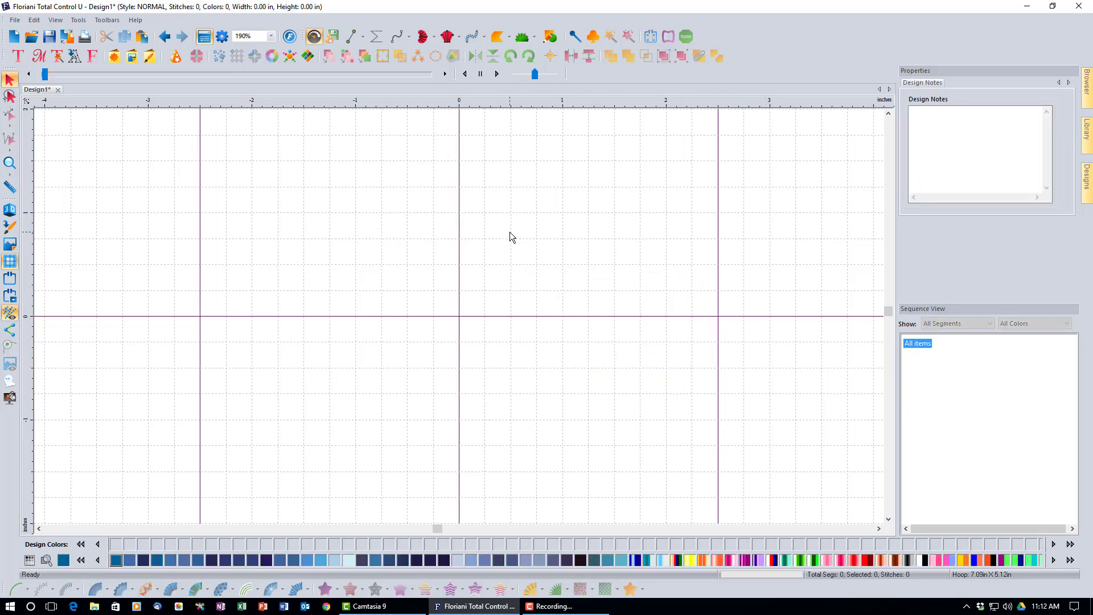
# Step: Start the Button Hole tool, review the available types and apply Keyhole Round
pyautogui.click(575, 37)
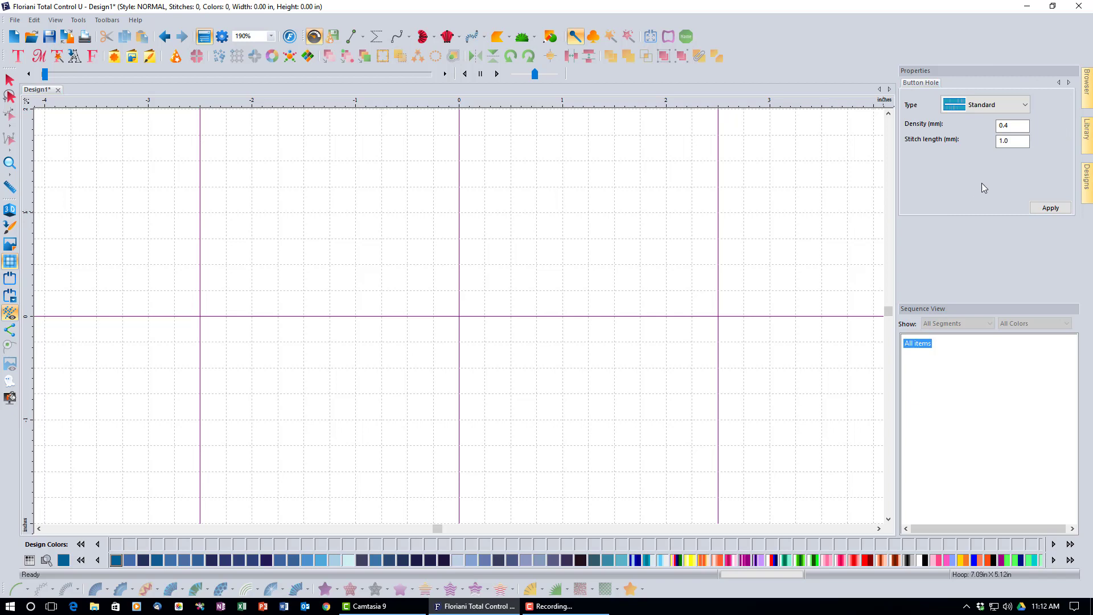
pyautogui.click(1030, 107)
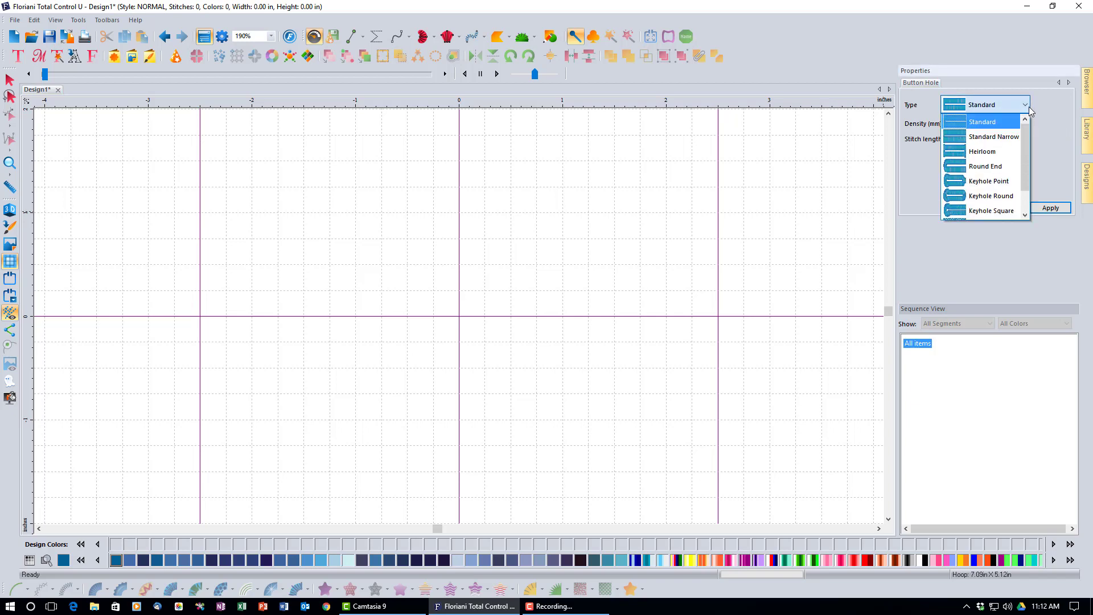
pyautogui.moveTo(1026, 136); pyautogui.dragTo(1032, 156)
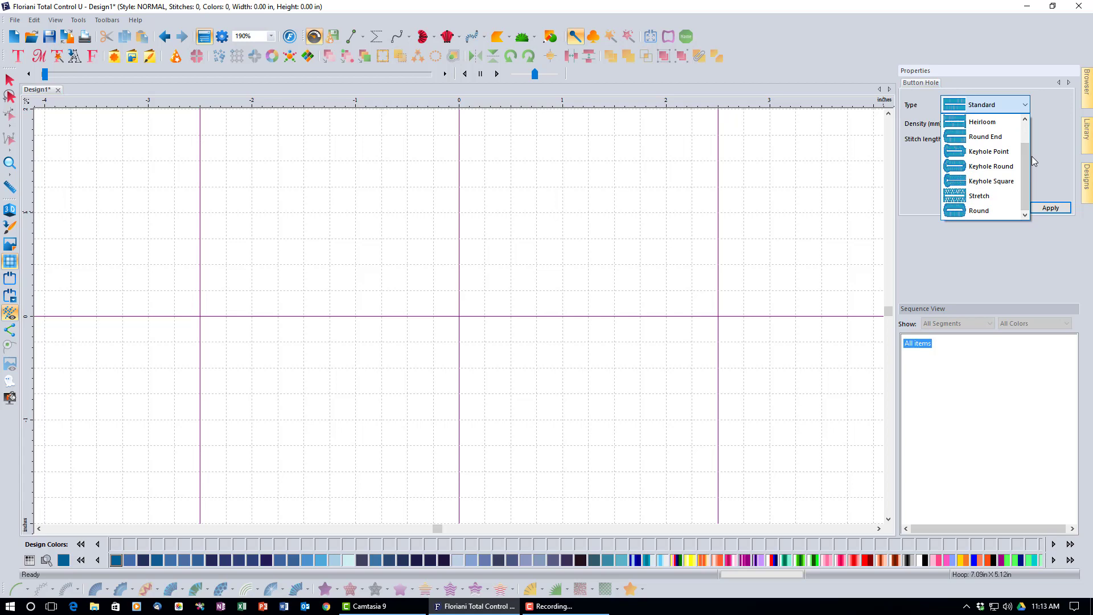
pyautogui.click(1002, 170)
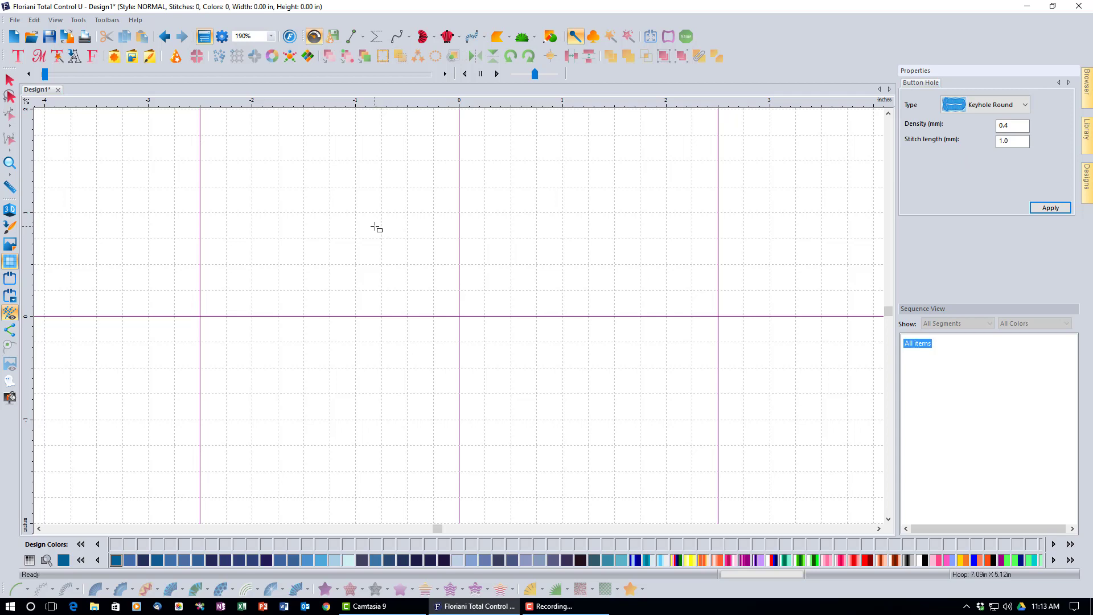
pyautogui.click(1050, 207)
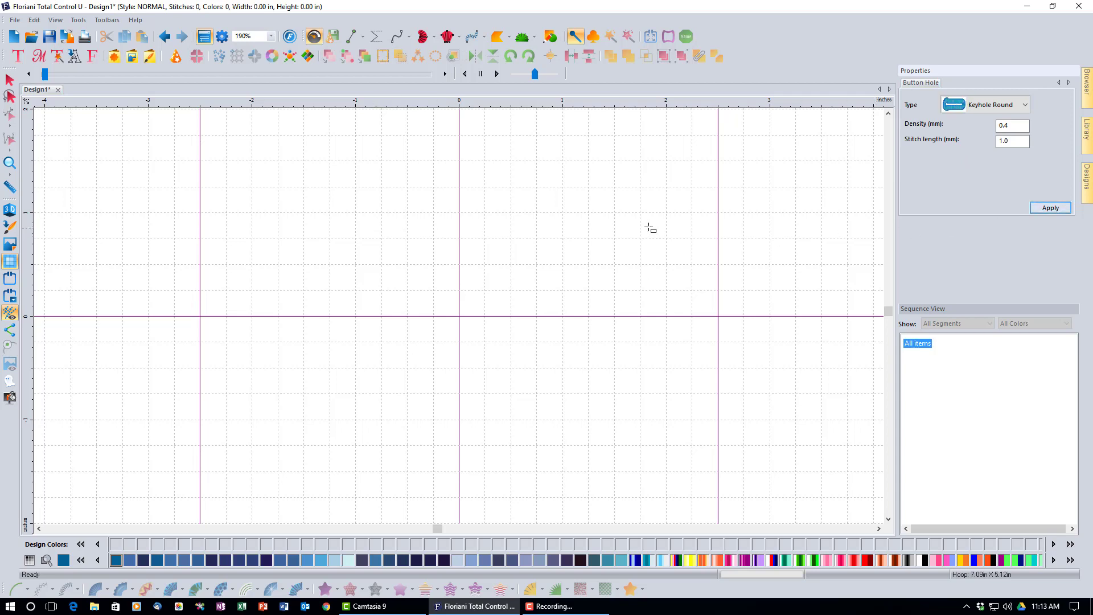
# Step: Place three vertical buttonholes, each about 0.27 by 0.99 in: one upper left of the design centre, two above and to its right
pyautogui.click(362, 240)
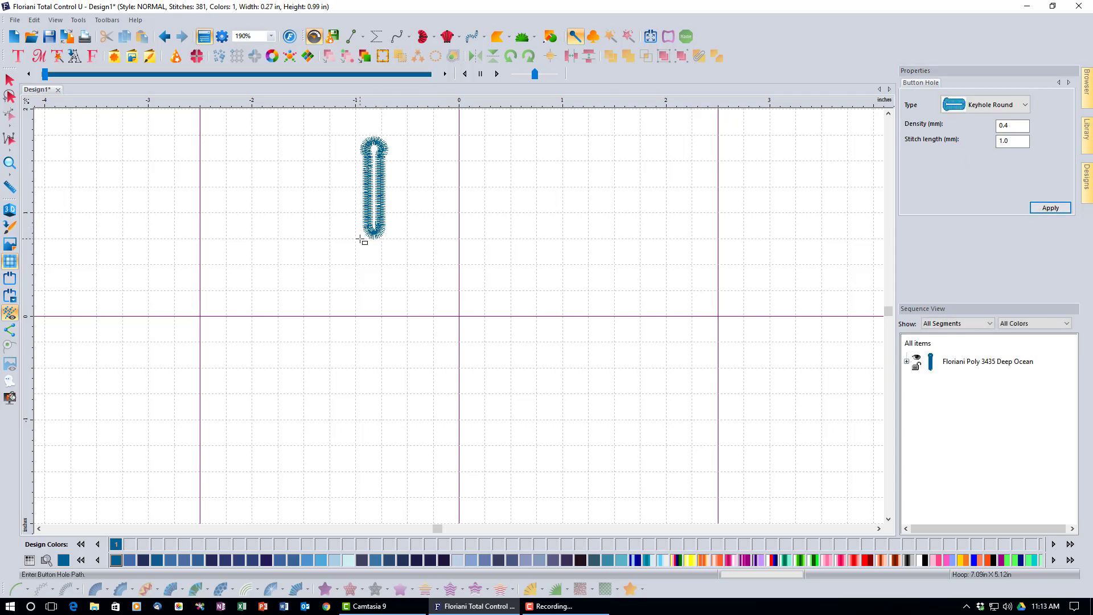
pyautogui.click(489, 186)
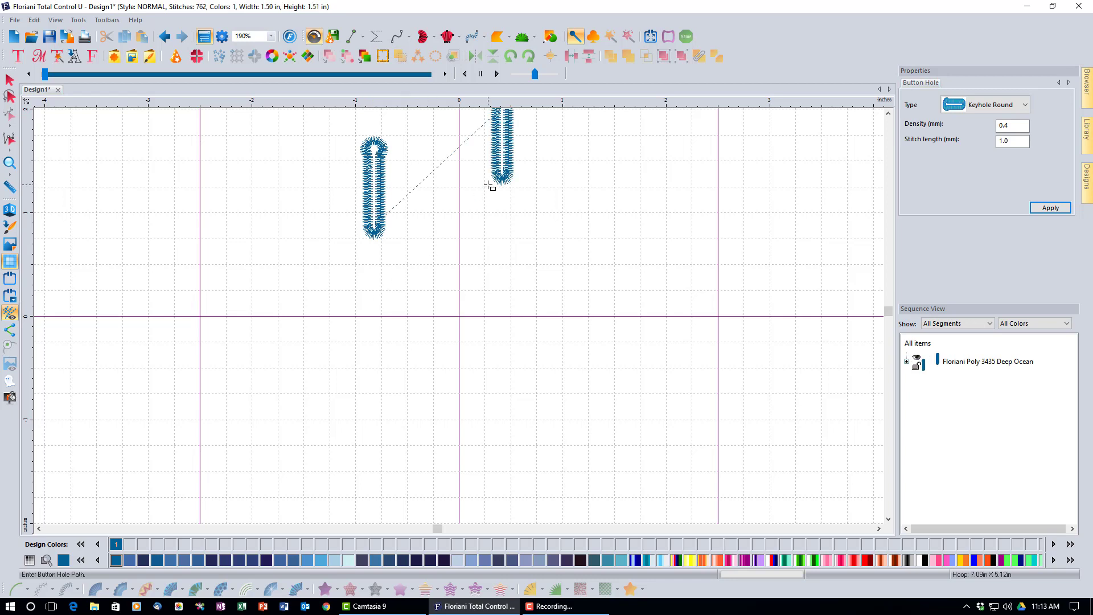
pyautogui.click(469, 302)
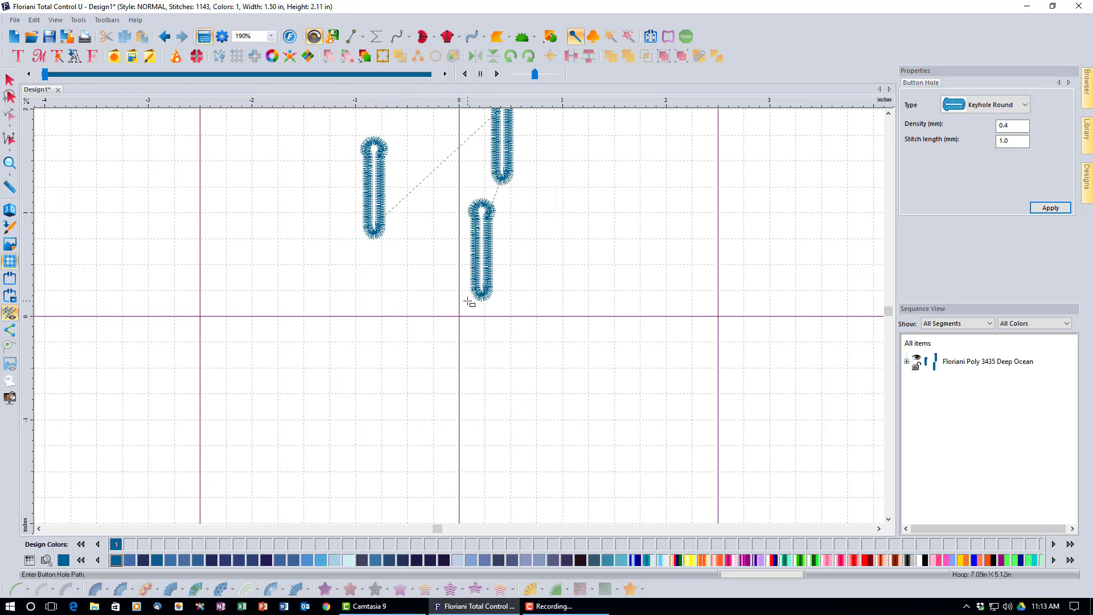